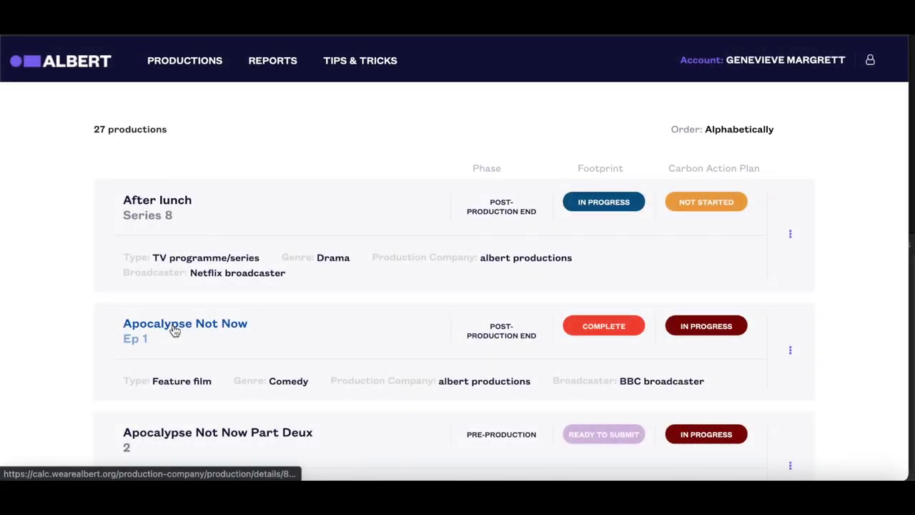
- Open Apocalypse Not Now Ep 1 and view its Carbon Action Plan (In Progress, 78%)
{"action": "left_click", "coordinate": [174, 330]}
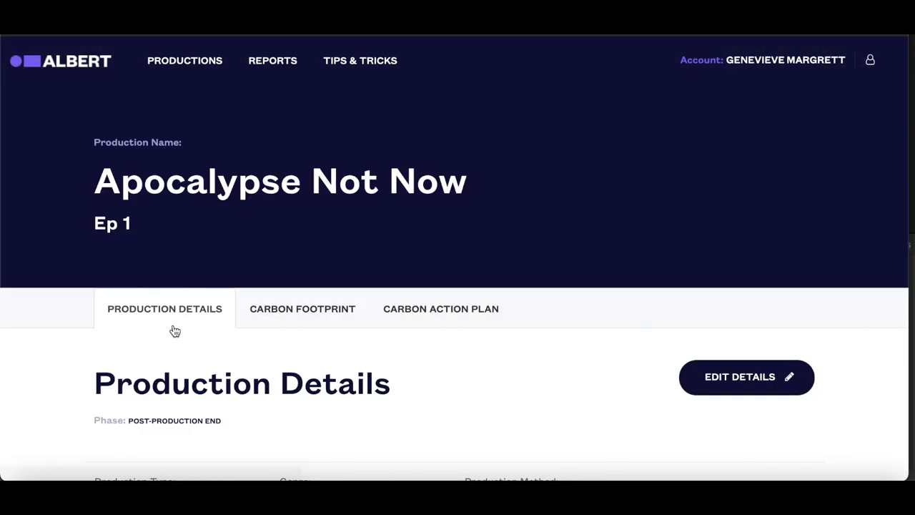
{"action": "left_click", "coordinate": [435, 315]}
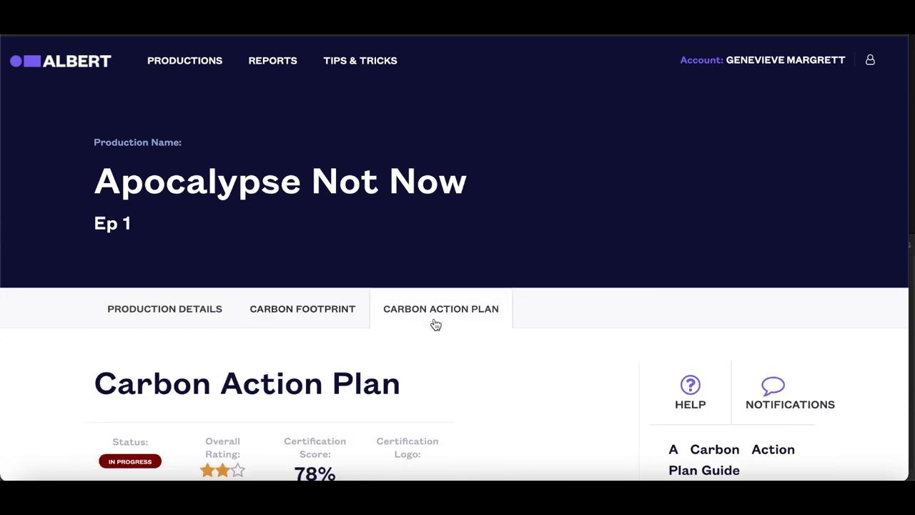
{"action": "scroll", "coordinate": [434, 324], "scroll_direction": "down", "scroll_amount": 2}
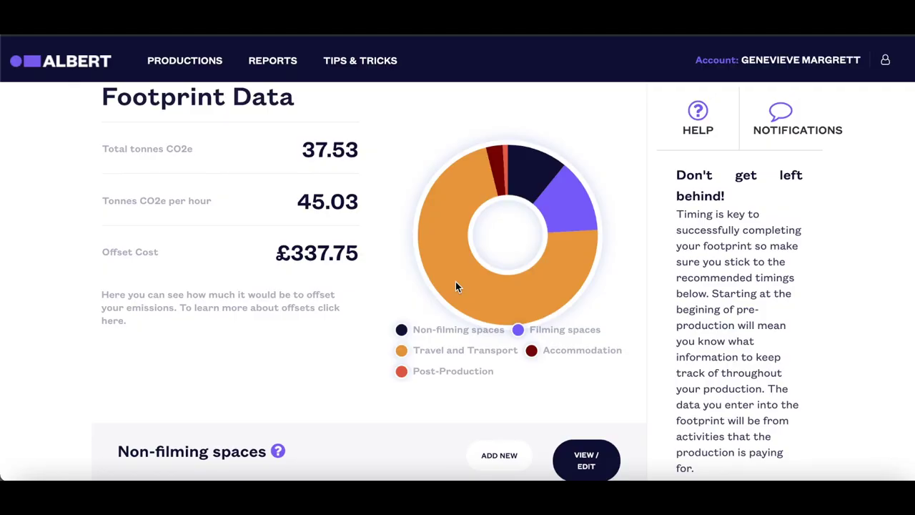
- Read each slice of the footprint donut chart, totalling 37.53 tonnes CO2e
{"action": "mouse_move", "coordinate": [441, 213]}
{"action": "mouse_move", "coordinate": [497, 173]}
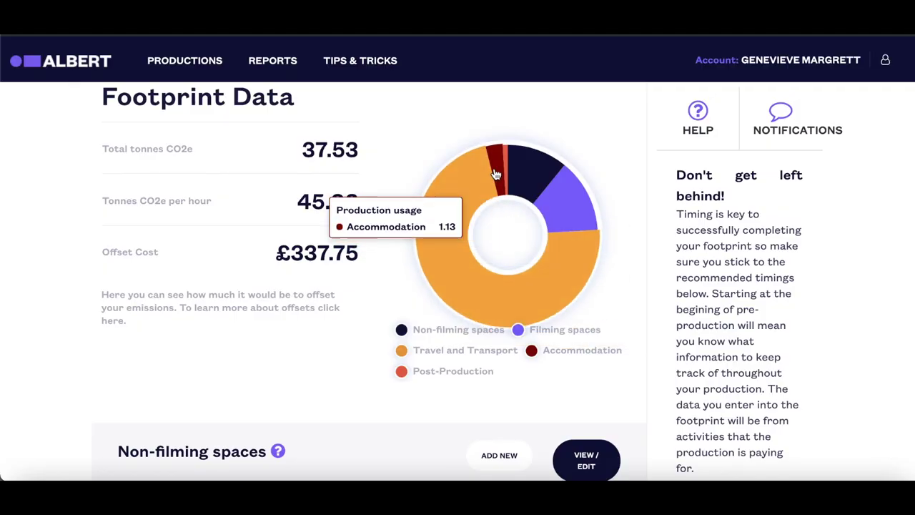
{"action": "mouse_move", "coordinate": [529, 169]}
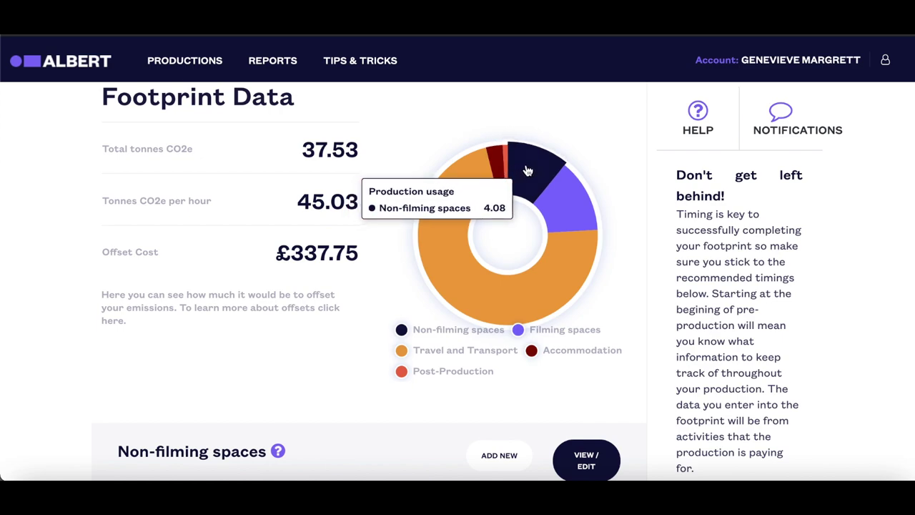
{"action": "mouse_move", "coordinate": [582, 204]}
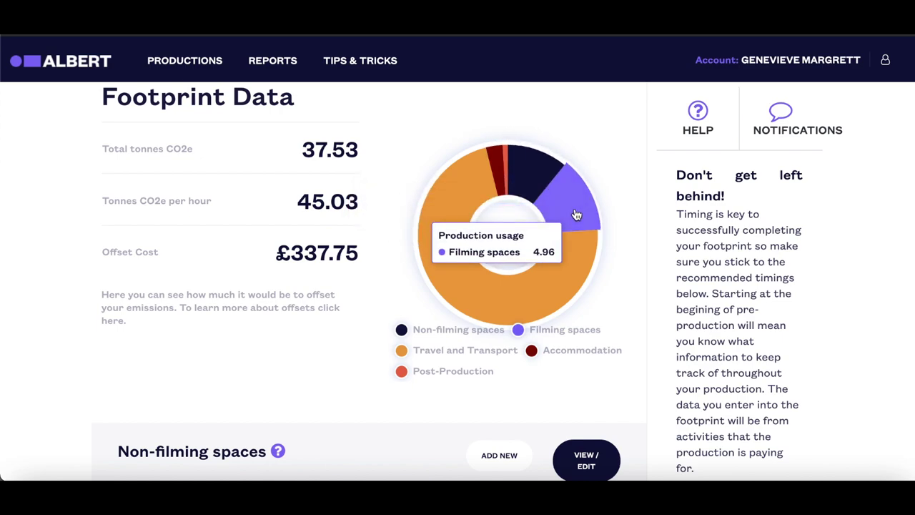
{"action": "mouse_move", "coordinate": [567, 268]}
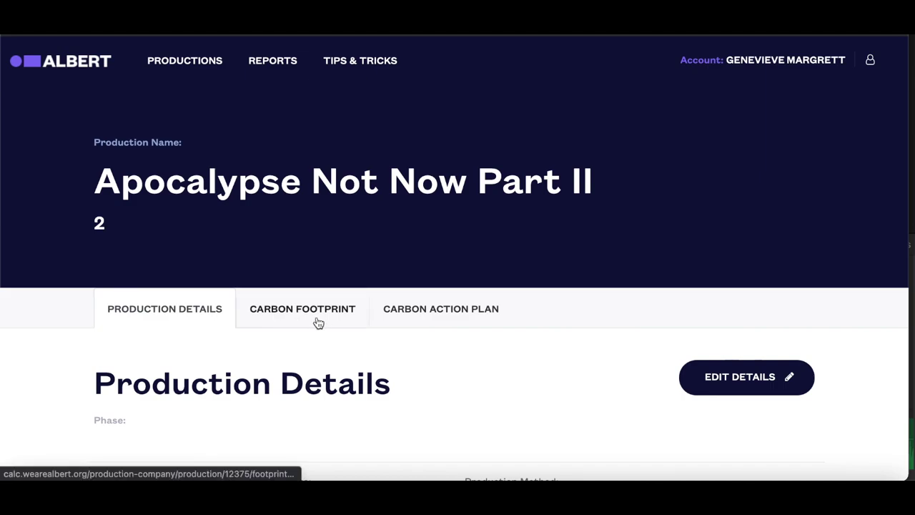
- Show Part II's Carbon Action Plan and add a new action plan for it
{"action": "left_click", "coordinate": [411, 315]}
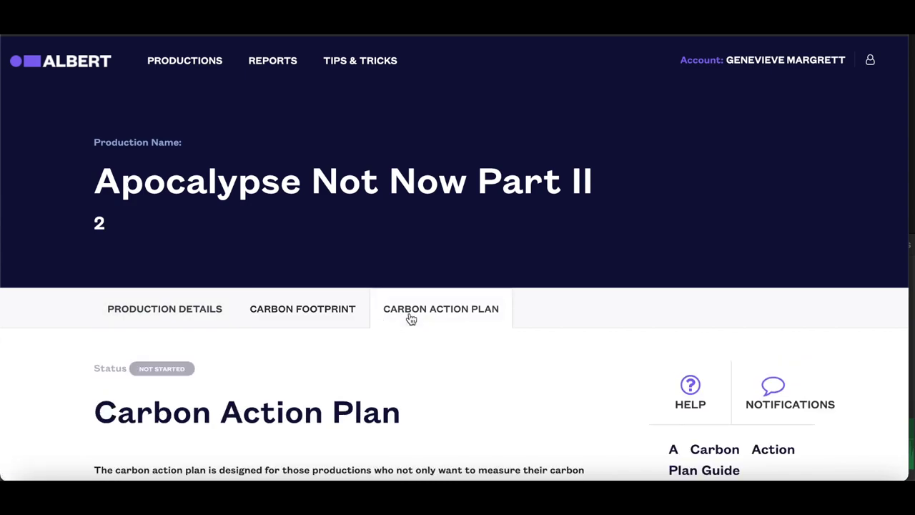
{"action": "scroll", "coordinate": [411, 318], "scroll_direction": "down", "scroll_amount": 3}
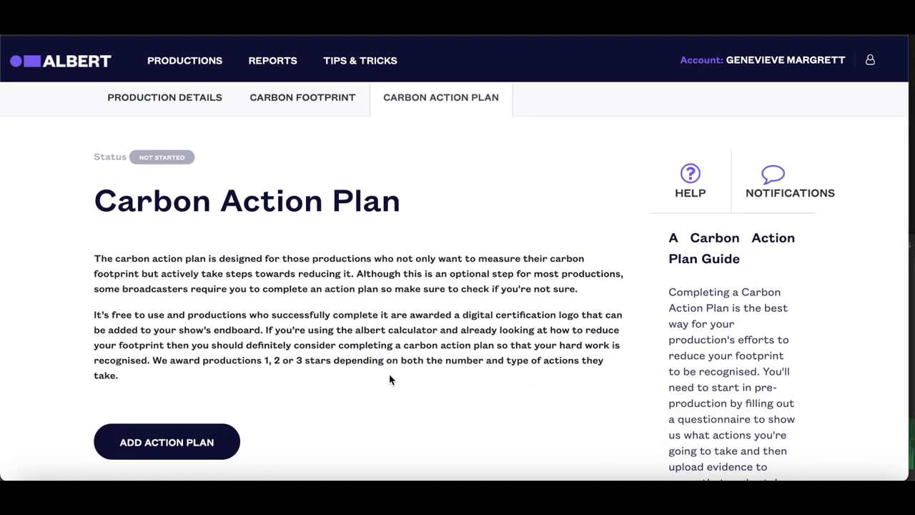
{"action": "scroll", "coordinate": [391, 379], "scroll_direction": "down", "scroll_amount": 1}
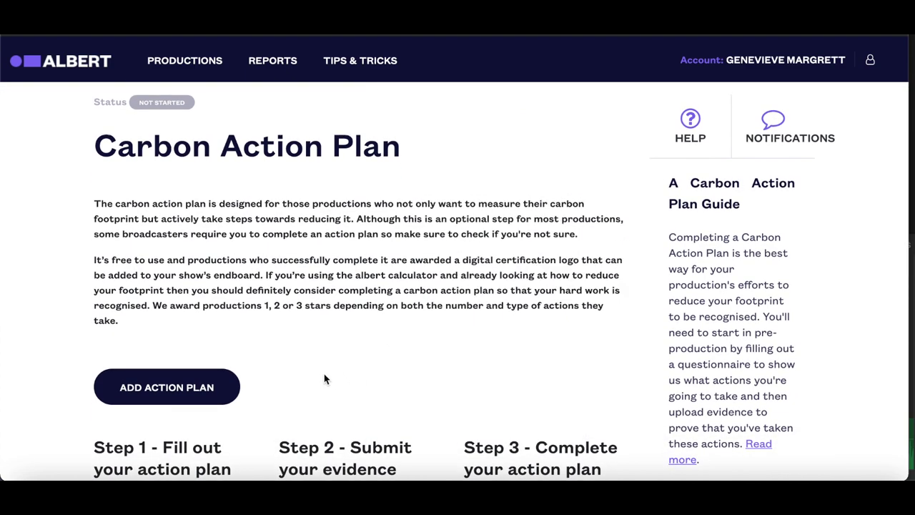
{"action": "left_click", "coordinate": [148, 386]}
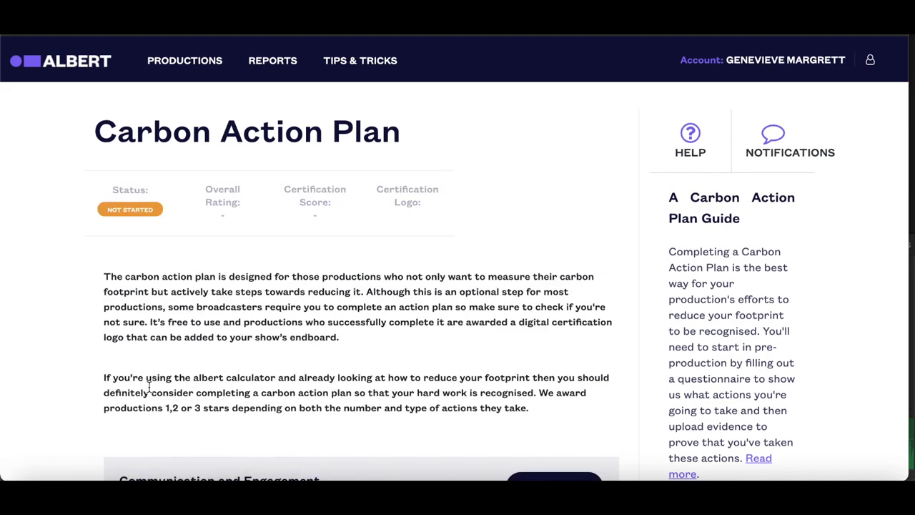
- Answer Yes to the senior accountable person and footprint draft questions
{"action": "scroll", "coordinate": [149, 386], "scroll_direction": "down", "scroll_amount": 3}
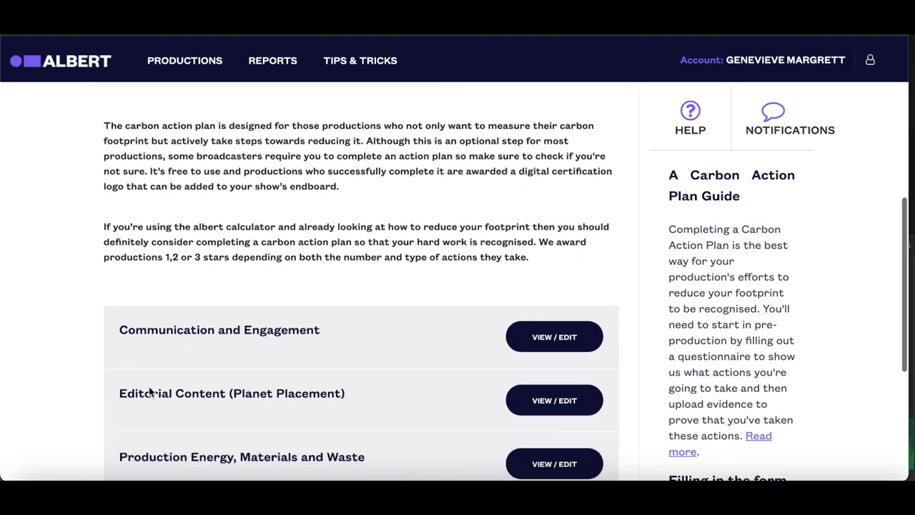
{"action": "scroll", "coordinate": [149, 391], "scroll_direction": "down", "scroll_amount": 4}
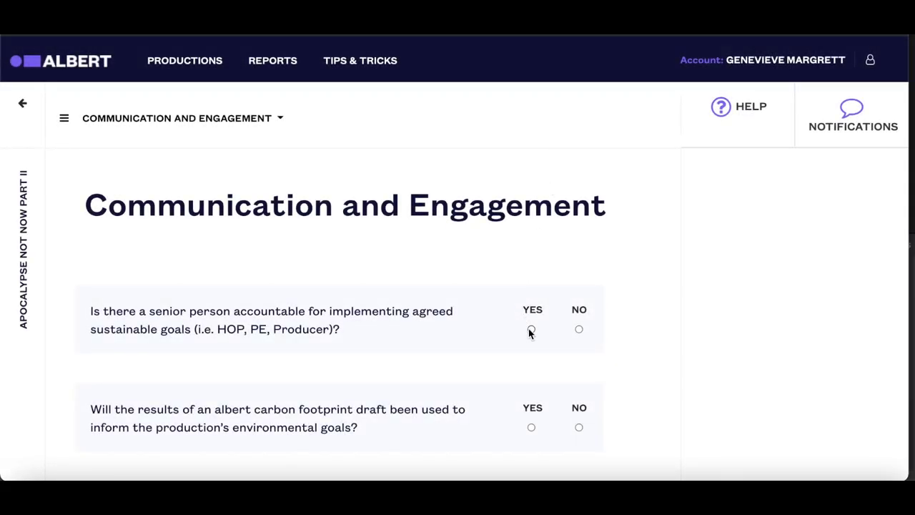
{"action": "left_click", "coordinate": [531, 329]}
{"action": "scroll", "coordinate": [531, 330], "scroll_direction": "down", "scroll_amount": 2}
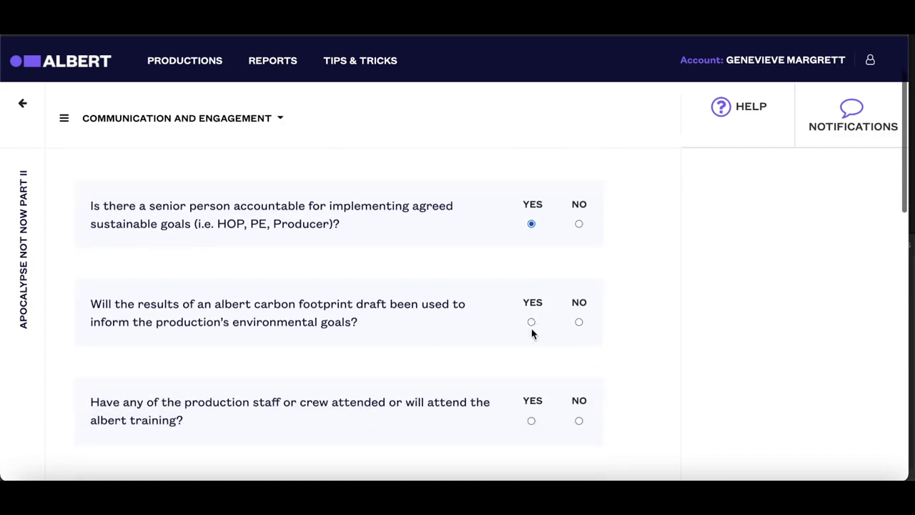
{"action": "left_click", "coordinate": [531, 319]}
- Answer Yes to the Albert training question, correcting an accidental No
{"action": "scroll", "coordinate": [533, 323], "scroll_direction": "down", "scroll_amount": 2}
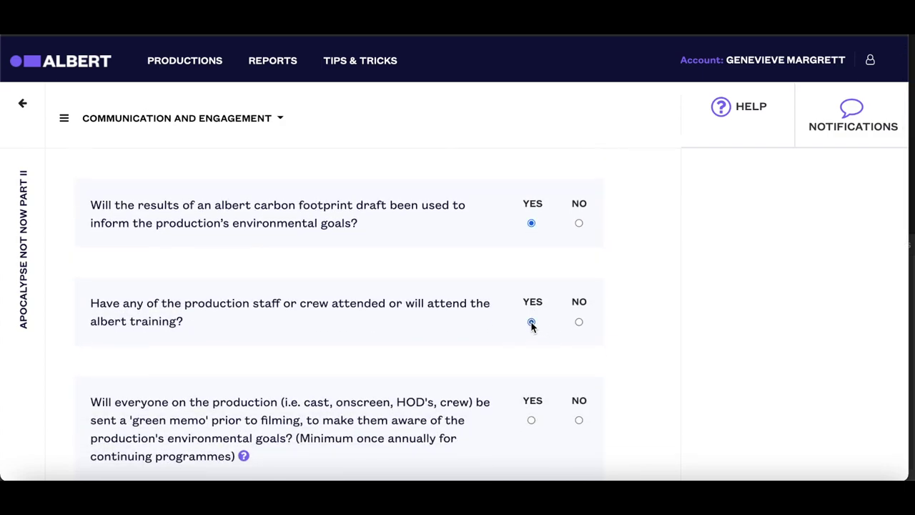
{"action": "scroll", "coordinate": [531, 326], "scroll_direction": "down", "scroll_amount": 2}
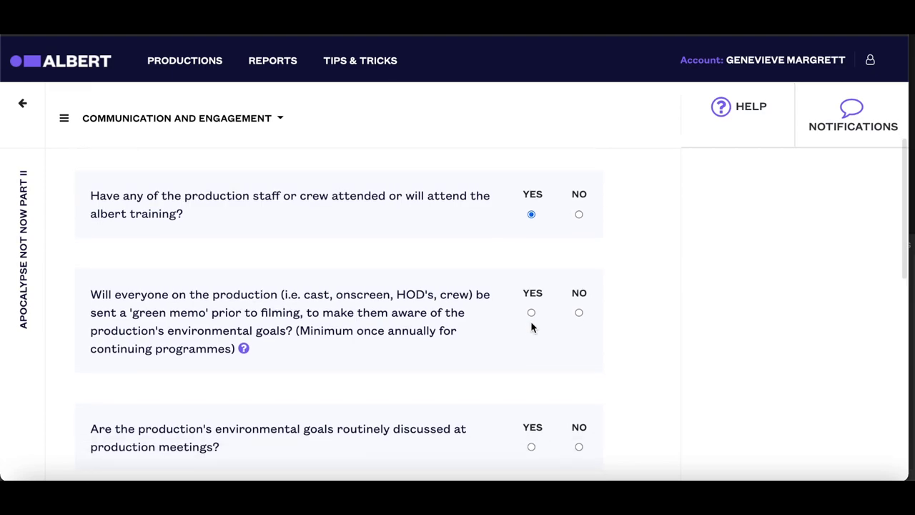
{"action": "scroll", "coordinate": [531, 319], "scroll_direction": "down", "scroll_amount": 2}
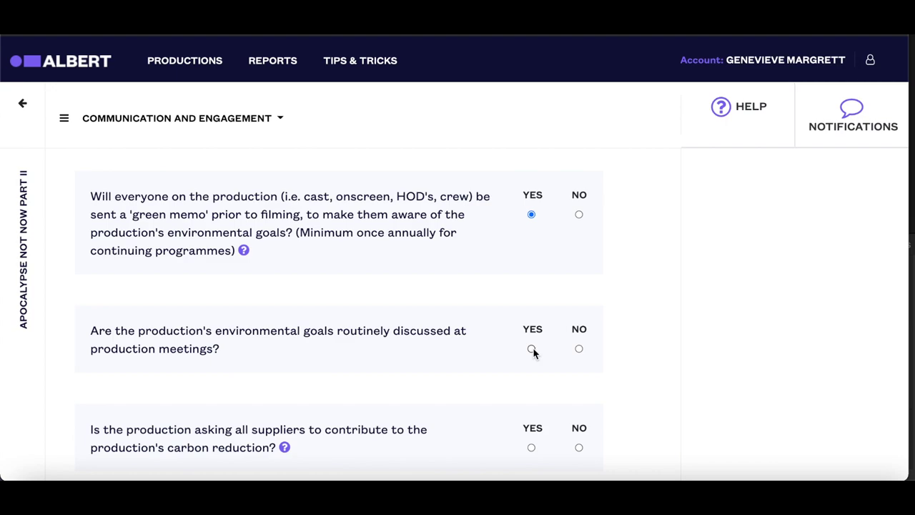
{"action": "scroll", "coordinate": [533, 349], "scroll_direction": "down", "scroll_amount": 1}
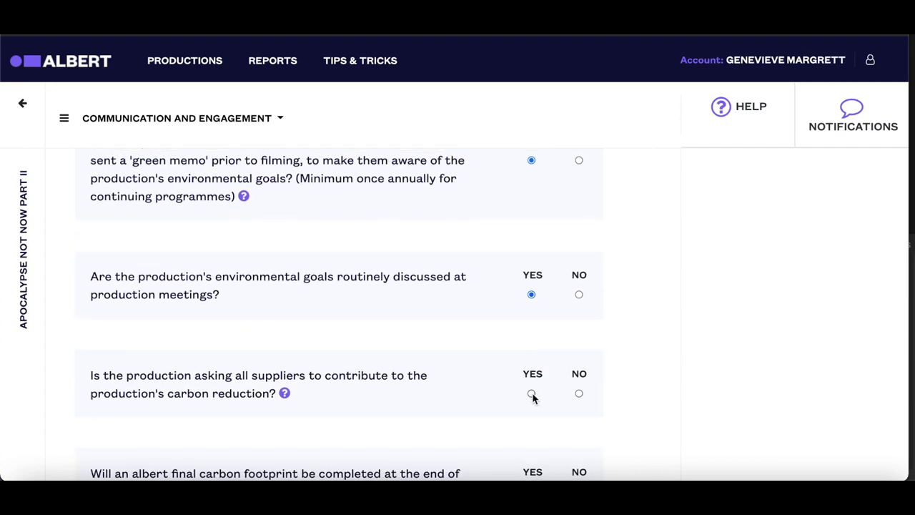
{"action": "scroll", "coordinate": [532, 398], "scroll_direction": "down", "scroll_amount": 1}
{"action": "scroll", "coordinate": [532, 399], "scroll_direction": "up", "scroll_amount": 3}
{"action": "scroll", "coordinate": [532, 401], "scroll_direction": "up", "scroll_amount": 2}
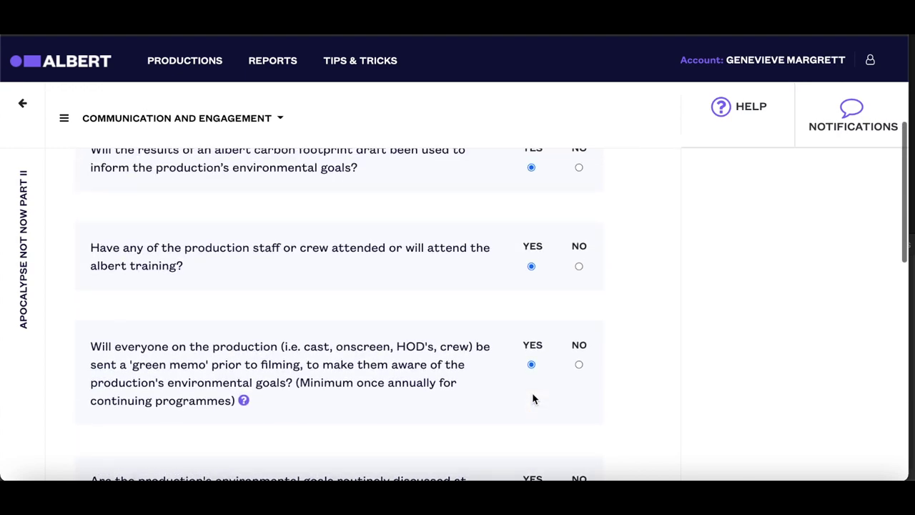
{"action": "left_click", "coordinate": [579, 267]}
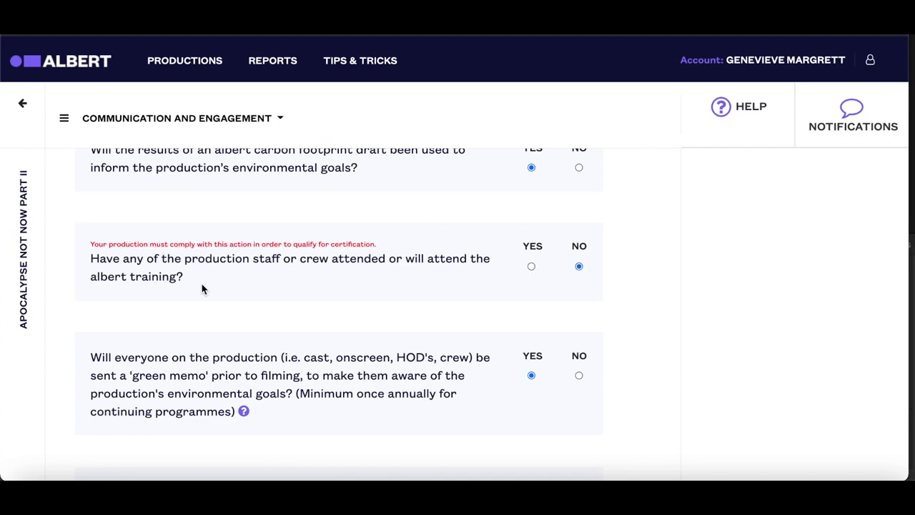
{"action": "left_click", "coordinate": [531, 267]}
{"action": "scroll", "coordinate": [531, 264], "scroll_direction": "down", "scroll_amount": 3}
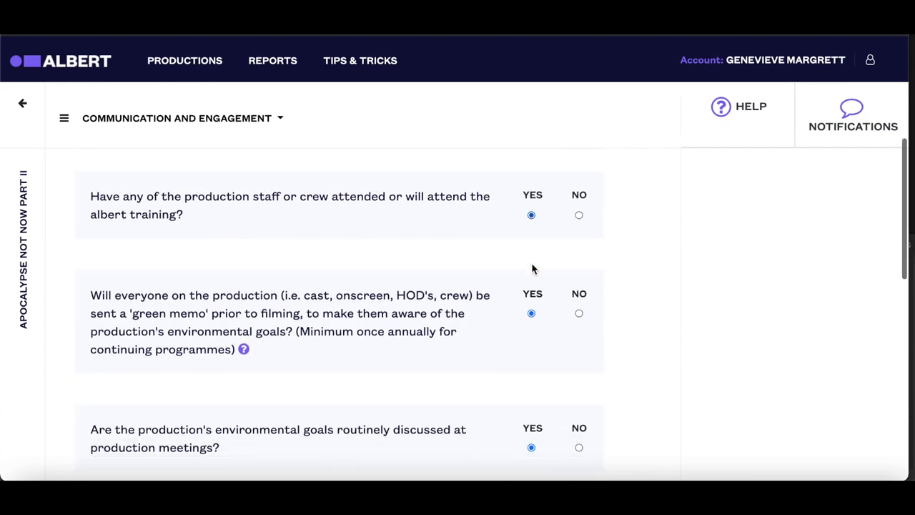
{"action": "left_click", "coordinate": [278, 120]}
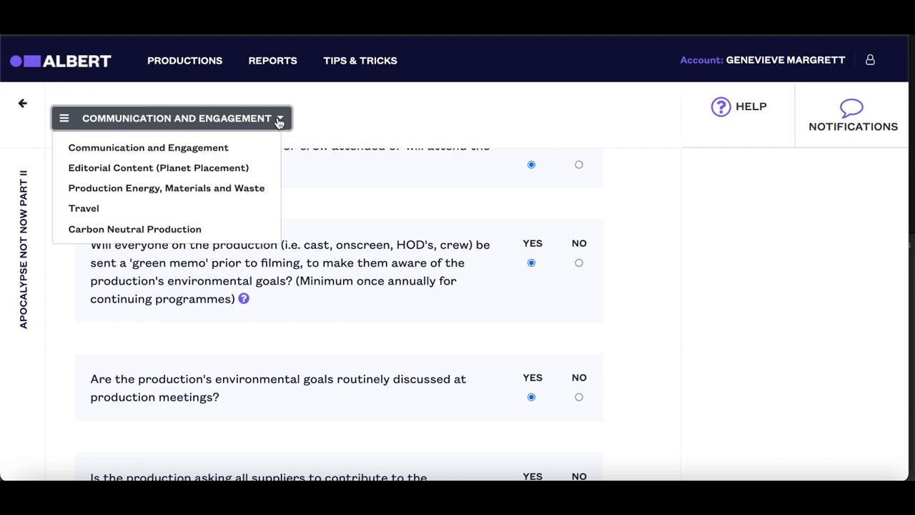
- Switch to the Carbon Neutral Production section, confirming Leave in the browser prompt
{"action": "left_click", "coordinate": [184, 229]}
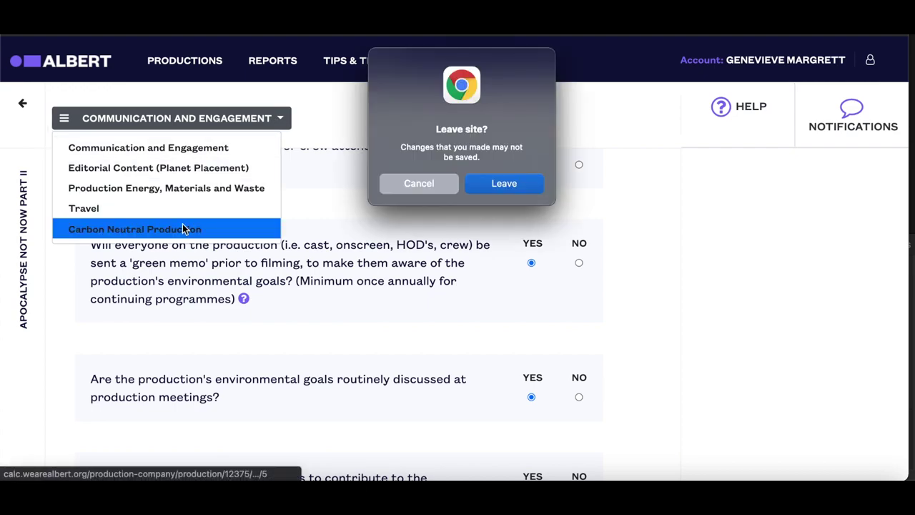
{"action": "left_click", "coordinate": [480, 184]}
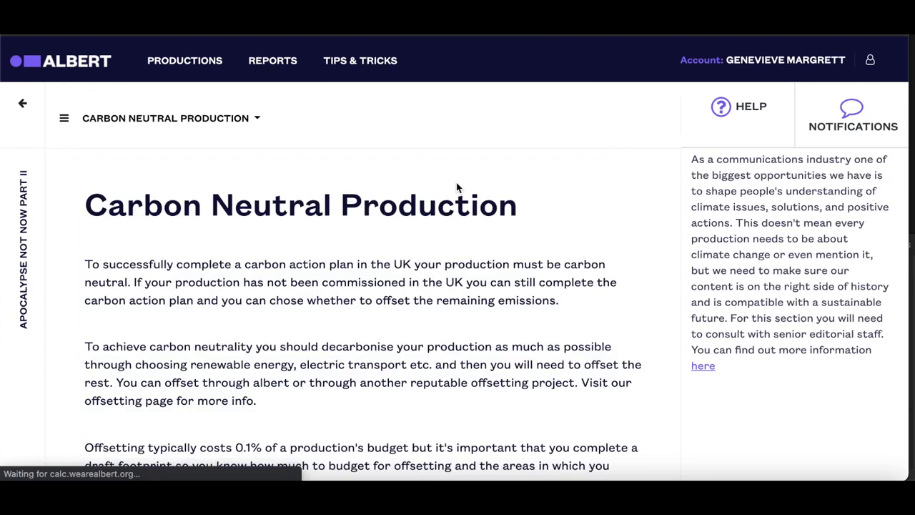
{"action": "scroll", "coordinate": [279, 296], "scroll_direction": "down", "scroll_amount": 5}
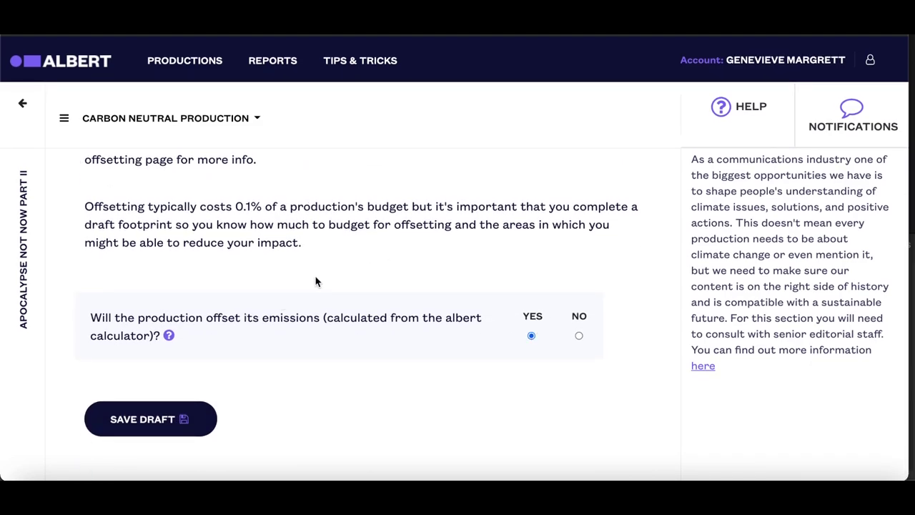
- Save the Carbon Neutral Production answers as a draft and go to Production Energy, Materials and Waste
{"action": "left_click", "coordinate": [141, 421]}
{"action": "scroll", "coordinate": [348, 282], "scroll_direction": "down", "scroll_amount": 2}
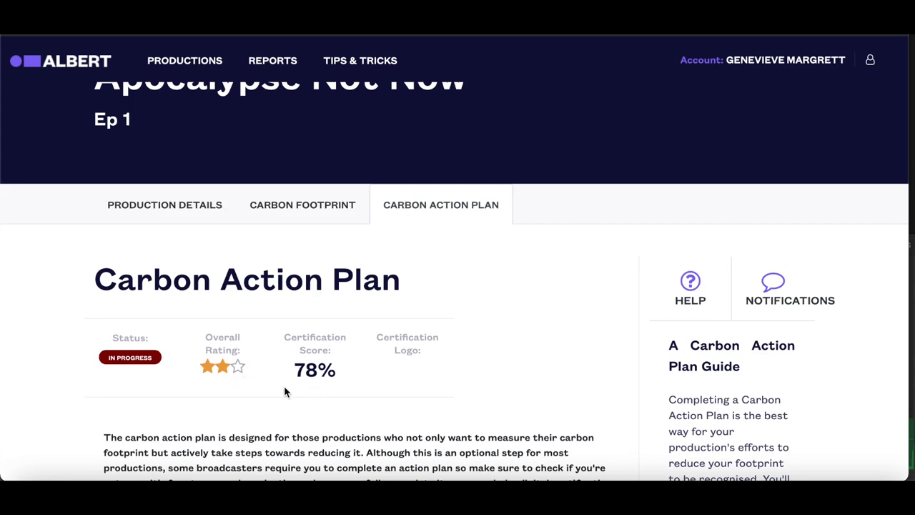
{"action": "scroll", "coordinate": [285, 387], "scroll_direction": "down", "scroll_amount": 3}
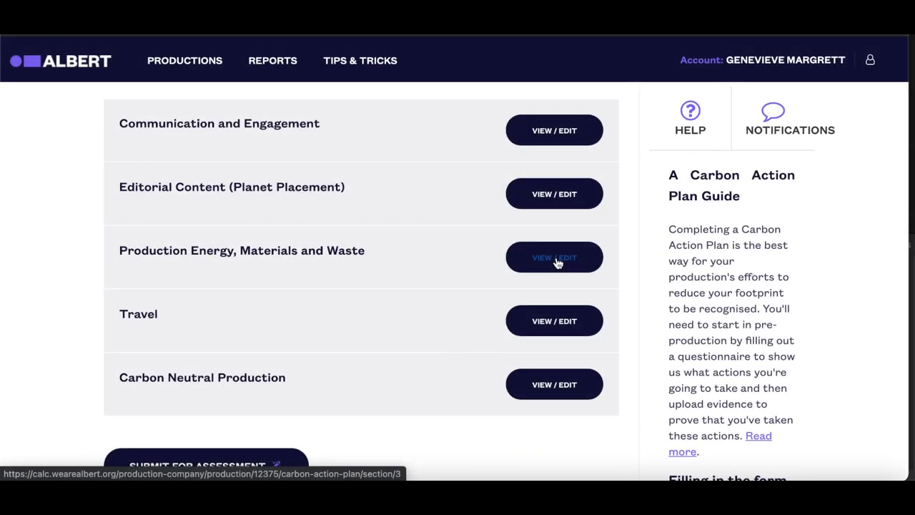
{"action": "left_click", "coordinate": [557, 263]}
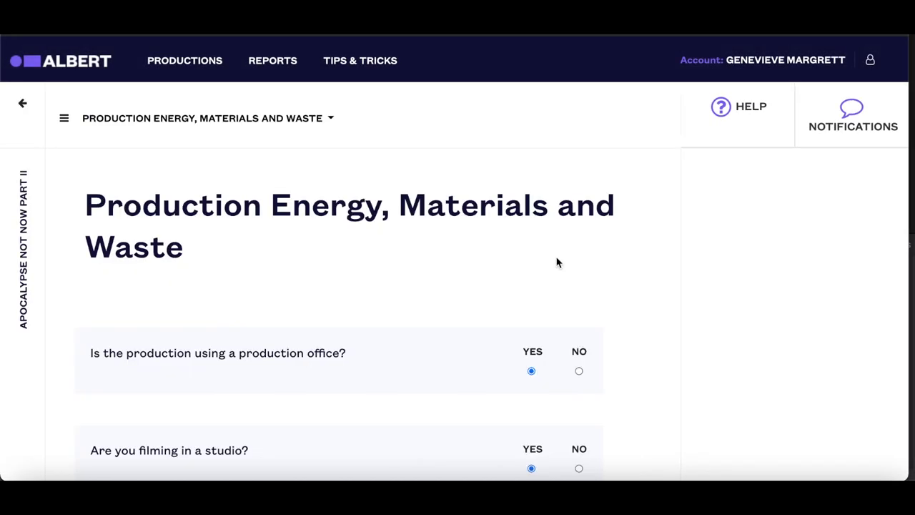
- Answer No to building environmental-impact measures and studio filming, Yes to filming on location
{"action": "scroll", "coordinate": [547, 357], "scroll_direction": "down", "scroll_amount": 3}
{"action": "scroll", "coordinate": [546, 358], "scroll_direction": "up", "scroll_amount": 1}
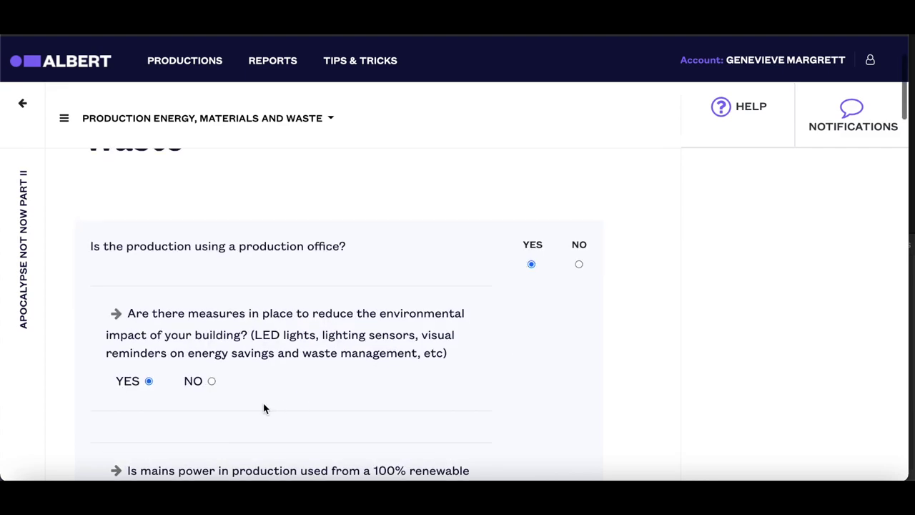
{"action": "left_click", "coordinate": [211, 381]}
{"action": "scroll", "coordinate": [211, 384], "scroll_direction": "down", "scroll_amount": 4}
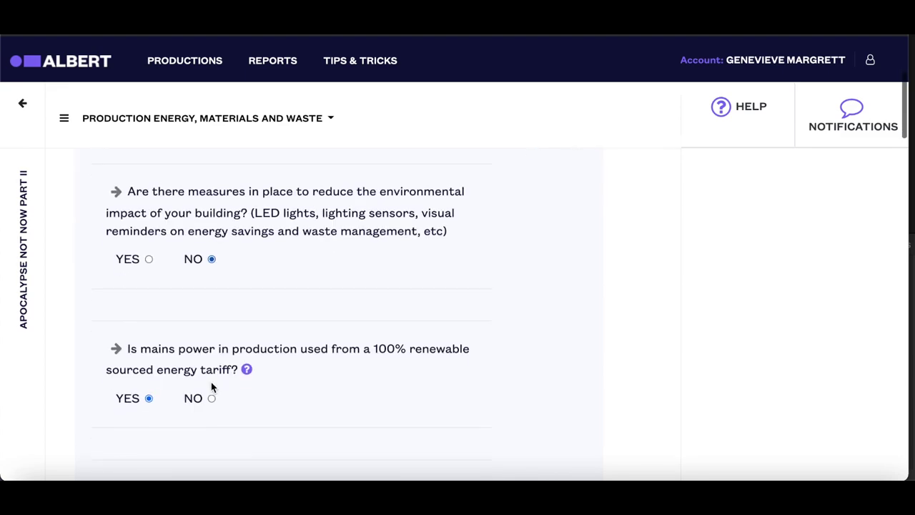
{"action": "scroll", "coordinate": [208, 389], "scroll_direction": "down", "scroll_amount": 3}
{"action": "scroll", "coordinate": [196, 398], "scroll_direction": "down", "scroll_amount": 3}
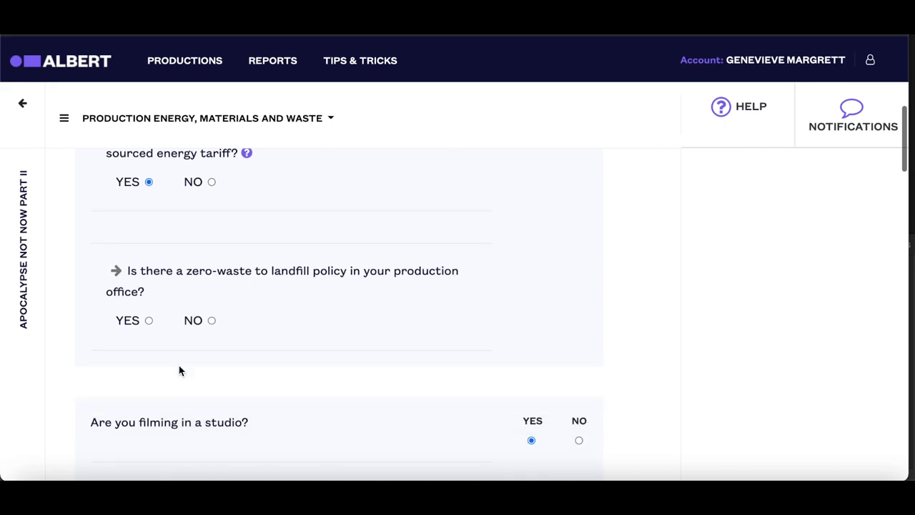
{"action": "scroll", "coordinate": [286, 371], "scroll_direction": "down", "scroll_amount": 2}
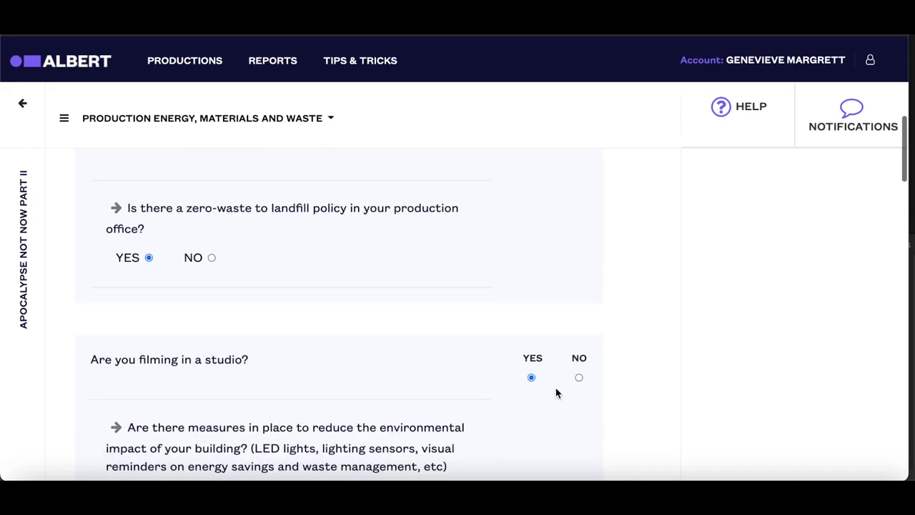
{"action": "left_click", "coordinate": [579, 379]}
{"action": "scroll", "coordinate": [579, 382], "scroll_direction": "down", "scroll_amount": 2}
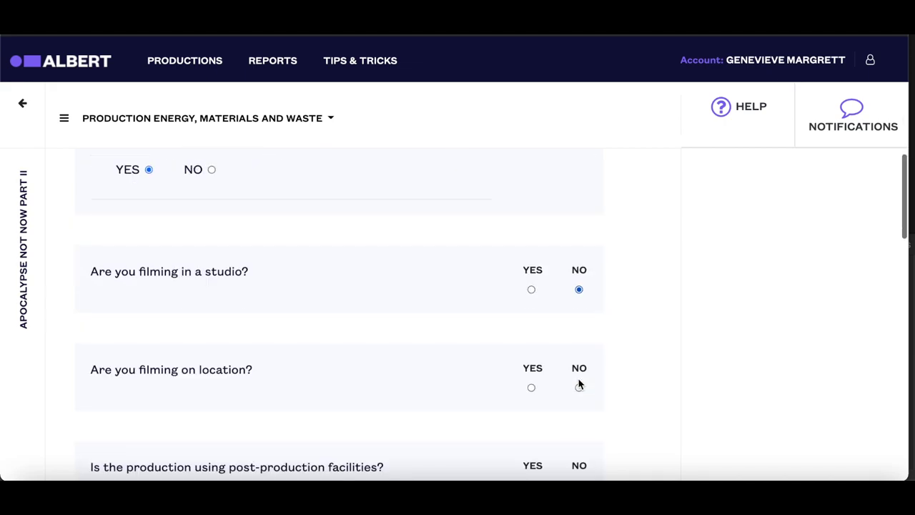
{"action": "left_click", "coordinate": [532, 390]}
{"action": "scroll", "coordinate": [532, 392], "scroll_direction": "down", "scroll_amount": 2}
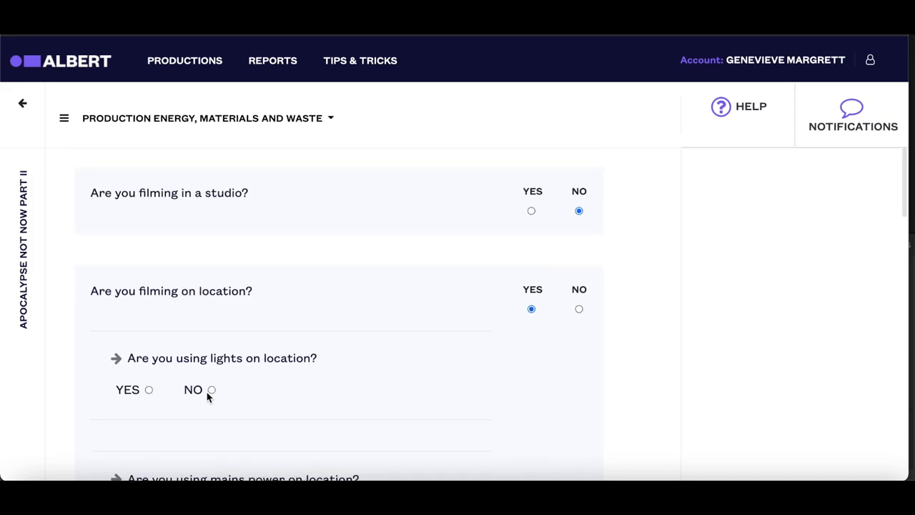
{"action": "scroll", "coordinate": [210, 393], "scroll_direction": "down", "scroll_amount": 3}
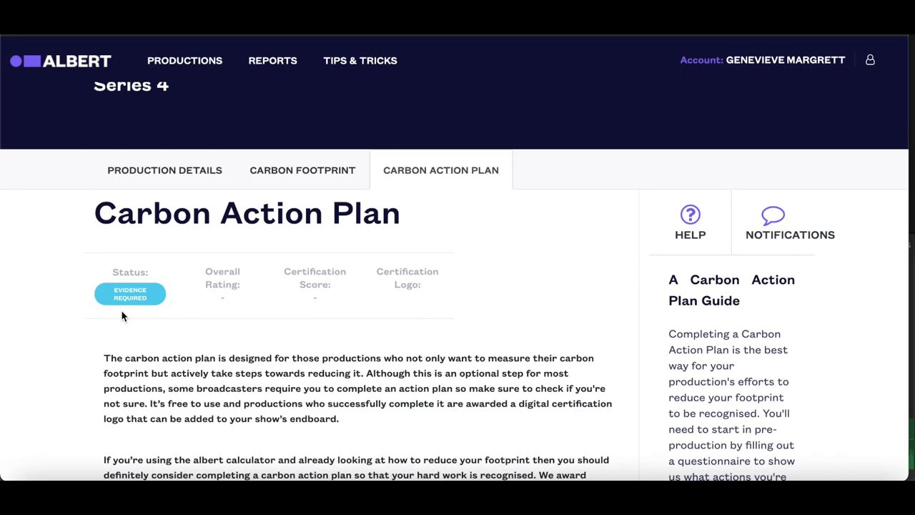
- Save the comment 'Find attached screenshots from the script and show' on the programme-dialogue question
{"action": "scroll", "coordinate": [121, 315], "scroll_direction": "down", "scroll_amount": 3}
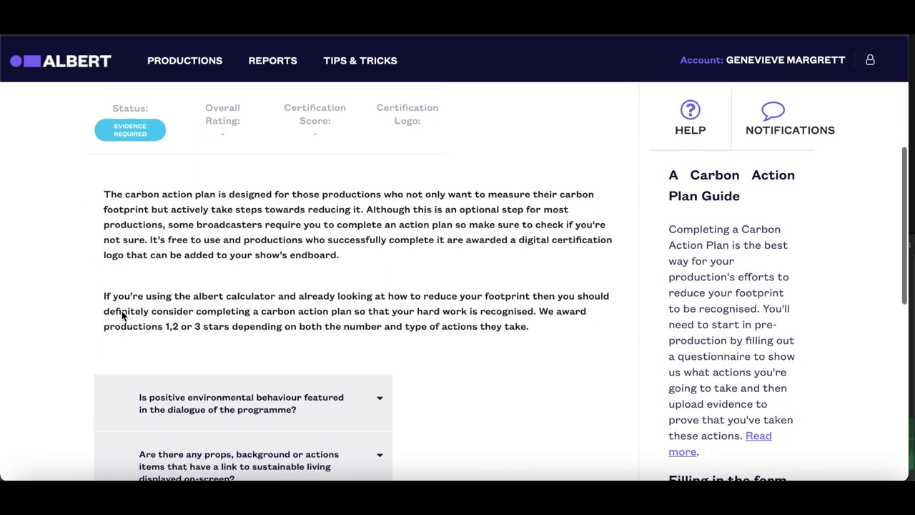
{"action": "scroll", "coordinate": [121, 315], "scroll_direction": "down", "scroll_amount": 3}
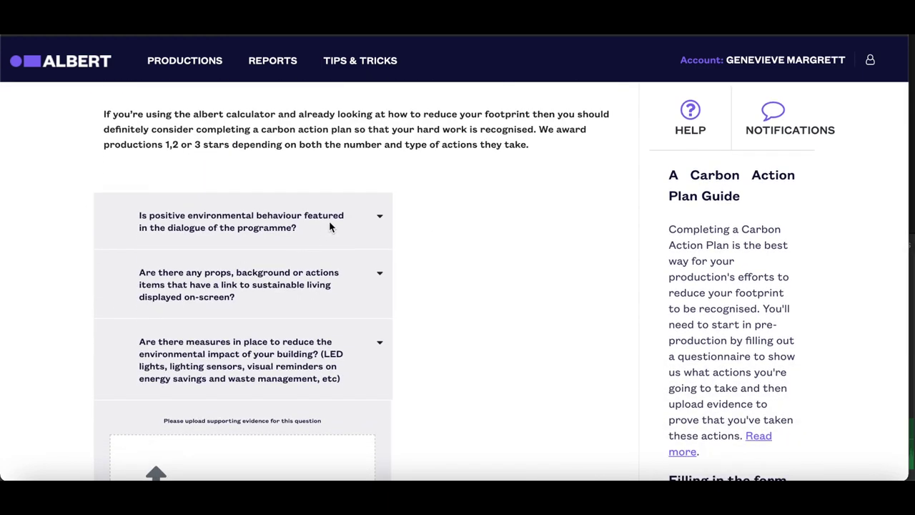
{"action": "left_click", "coordinate": [381, 218]}
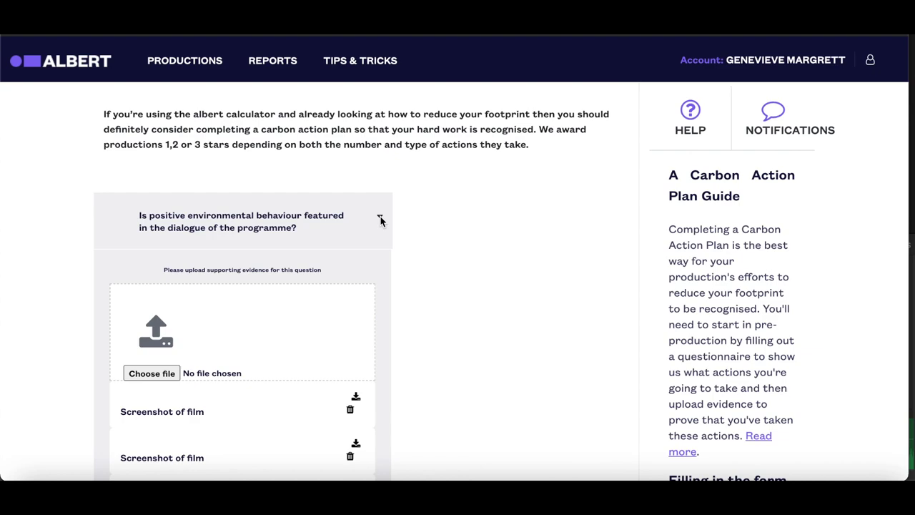
{"action": "scroll", "coordinate": [287, 392], "scroll_direction": "down", "scroll_amount": 3}
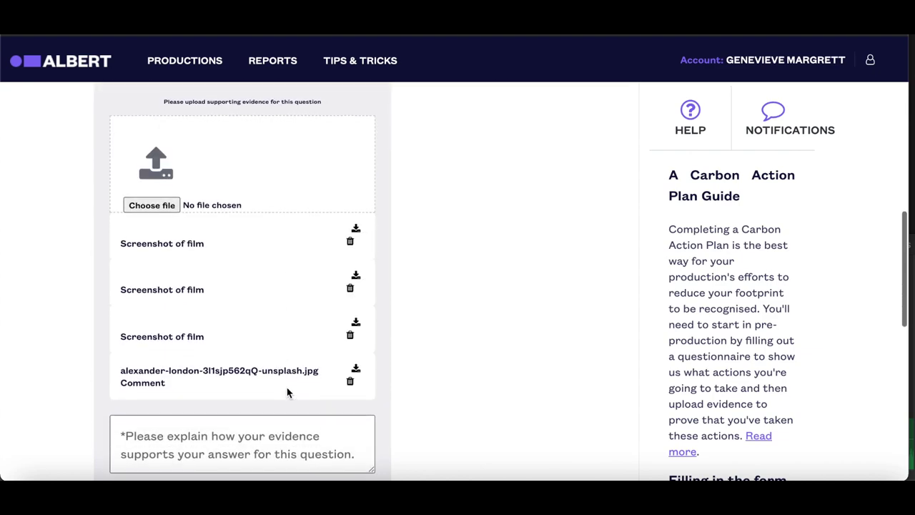
{"action": "left_click", "coordinate": [268, 420]}
{"action": "type", "text": "F"}
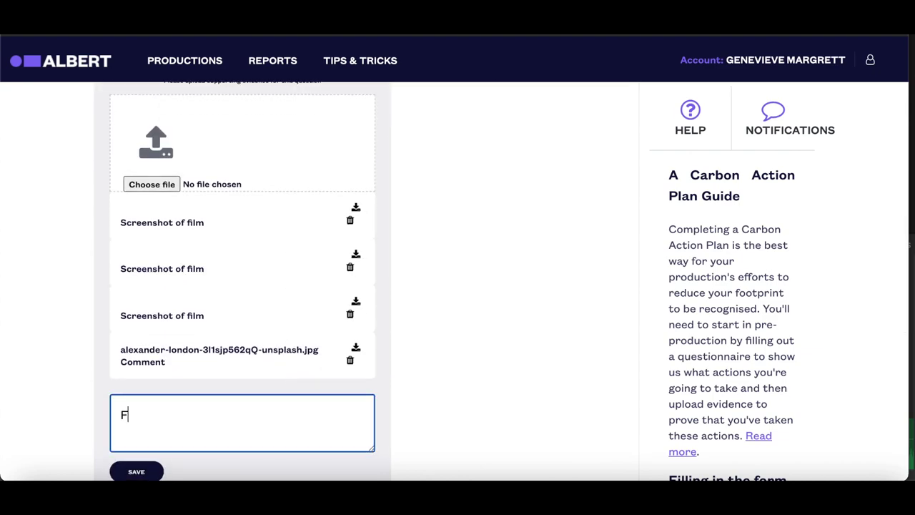
{"action": "type", "text": "ind attsach"}
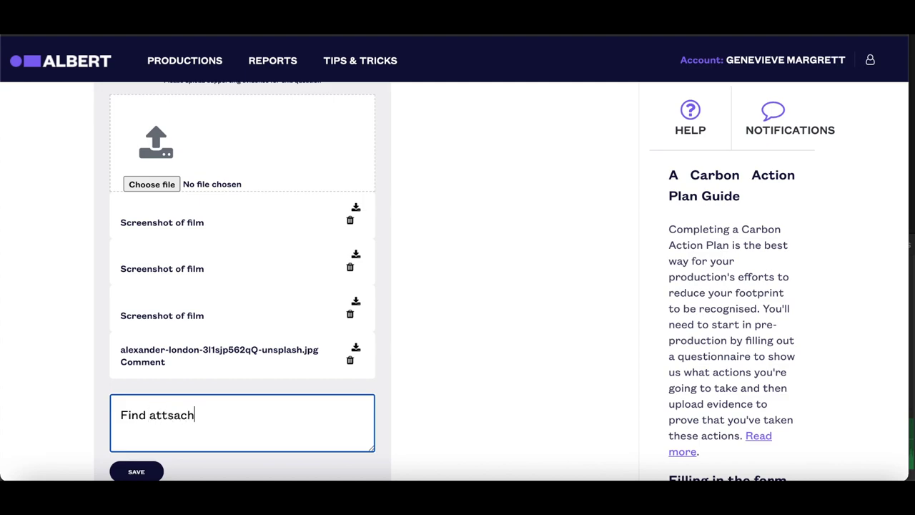
{"action": "type", "text": "ed screenshots"}
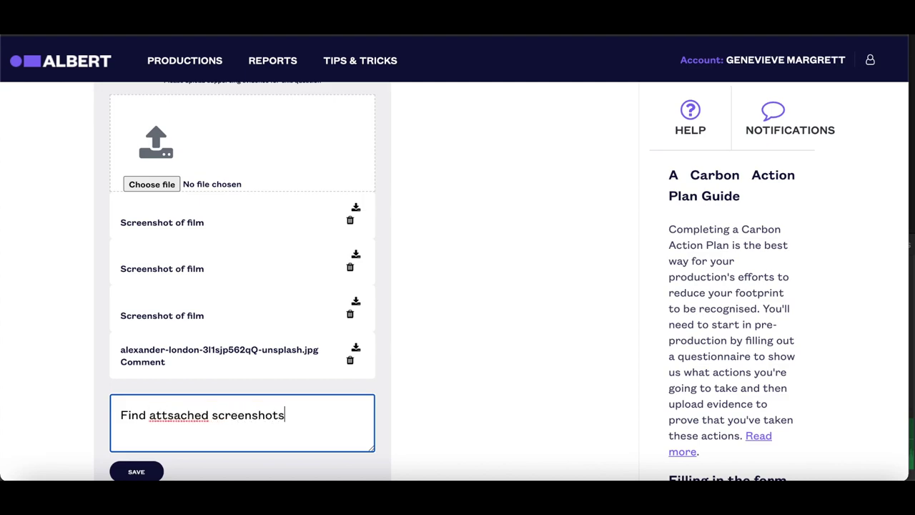
{"action": "type", "text": " from the script and show"}
{"action": "left_click", "coordinate": [176, 422]}
{"action": "key", "text": "BackSpace"}
{"action": "left_click", "coordinate": [139, 472]}
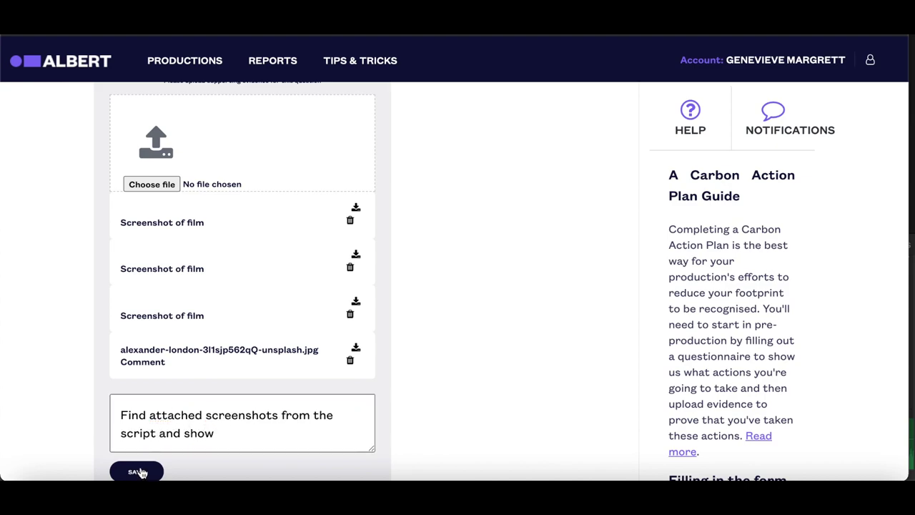
- Expand the building-measures question's evidence section
{"action": "scroll", "coordinate": [141, 470], "scroll_direction": "down", "scroll_amount": 5}
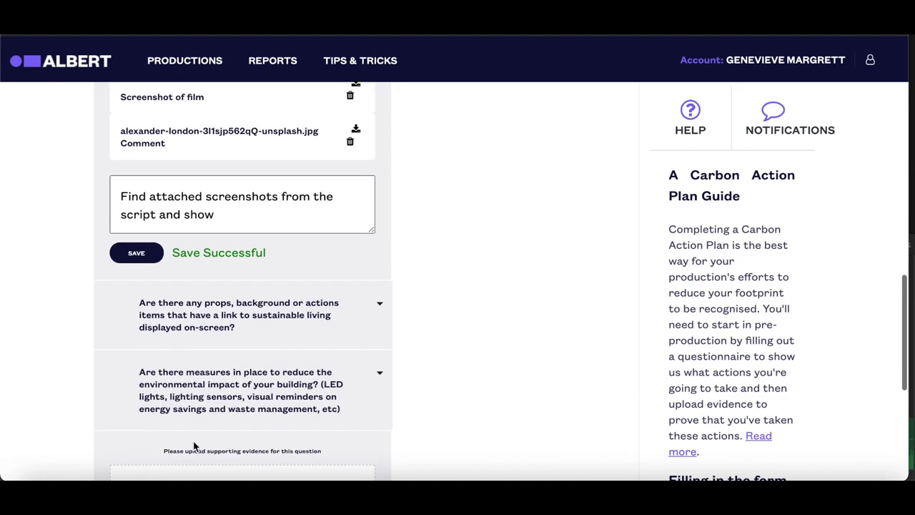
{"action": "left_click", "coordinate": [380, 372]}
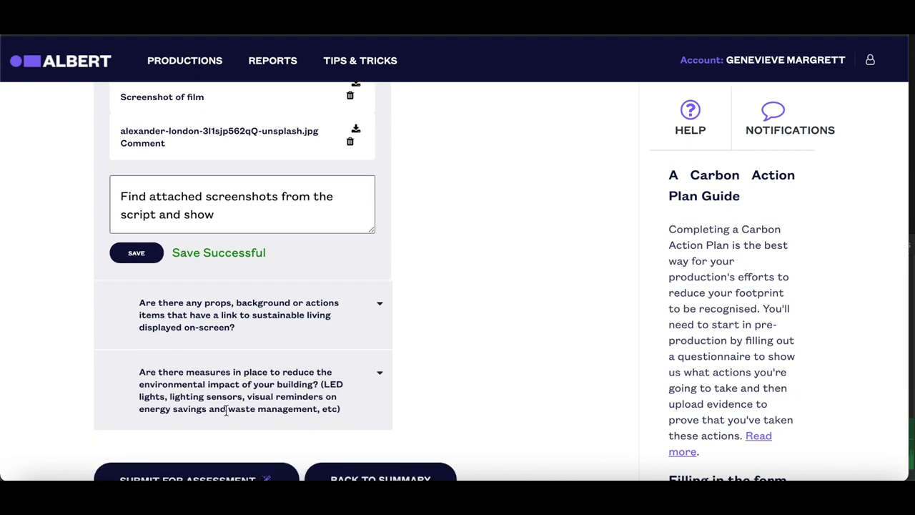
{"action": "left_click", "coordinate": [376, 373]}
{"action": "scroll", "coordinate": [356, 403], "scroll_direction": "down", "scroll_amount": 1}
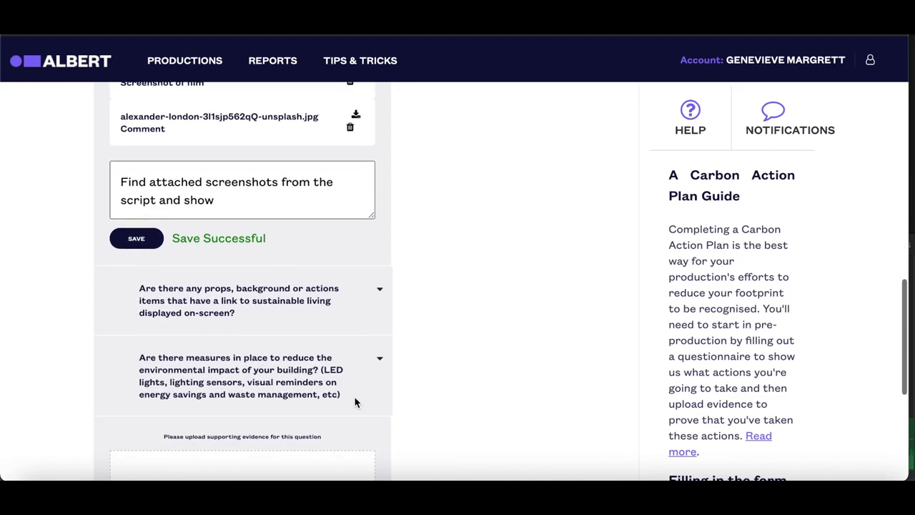
- Upload LED Lighting Invoice.docx as evidence for the building-measures question
{"action": "scroll", "coordinate": [356, 402], "scroll_direction": "down", "scroll_amount": 2}
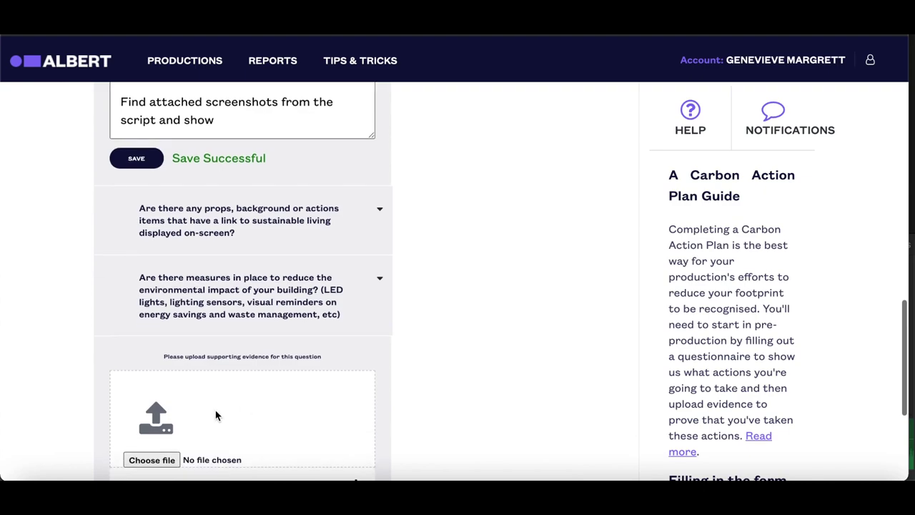
{"action": "left_click", "coordinate": [151, 460]}
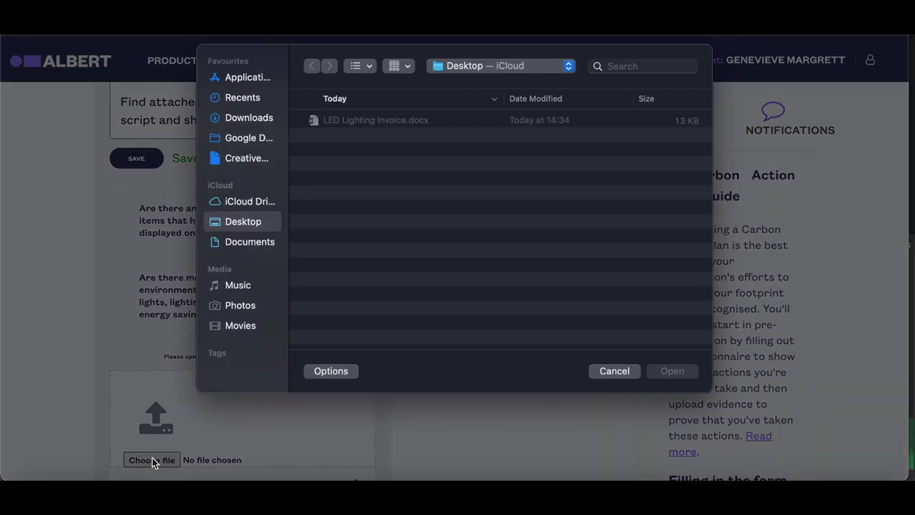
{"action": "left_click", "coordinate": [364, 126]}
{"action": "left_click", "coordinate": [666, 379]}
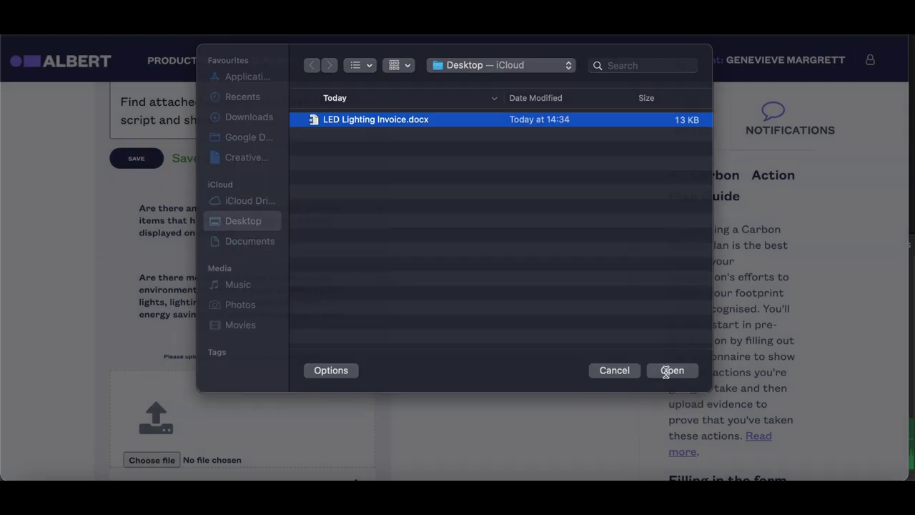
- Save the comment 'Lighting invoice attached as proof' with the invoice
{"action": "scroll", "coordinate": [457, 433], "scroll_direction": "down", "scroll_amount": 5}
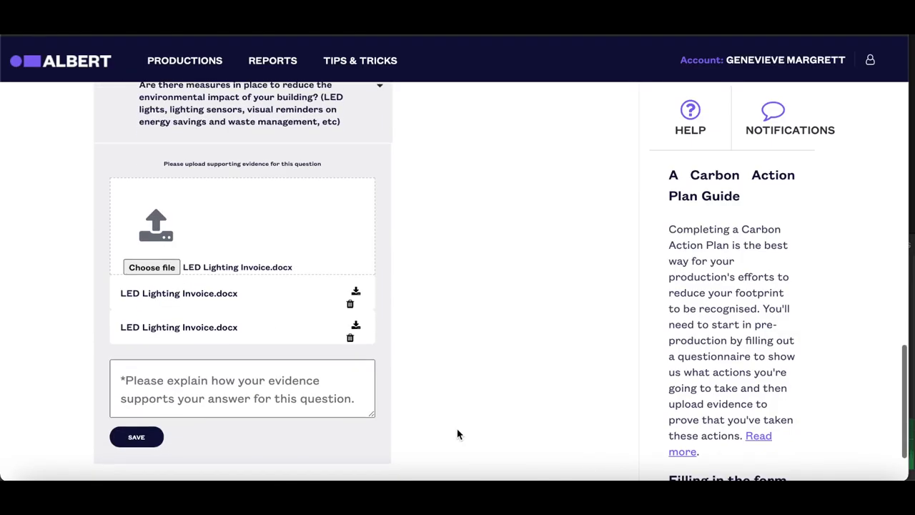
{"action": "left_click", "coordinate": [285, 388]}
{"action": "type", "text": "Li"}
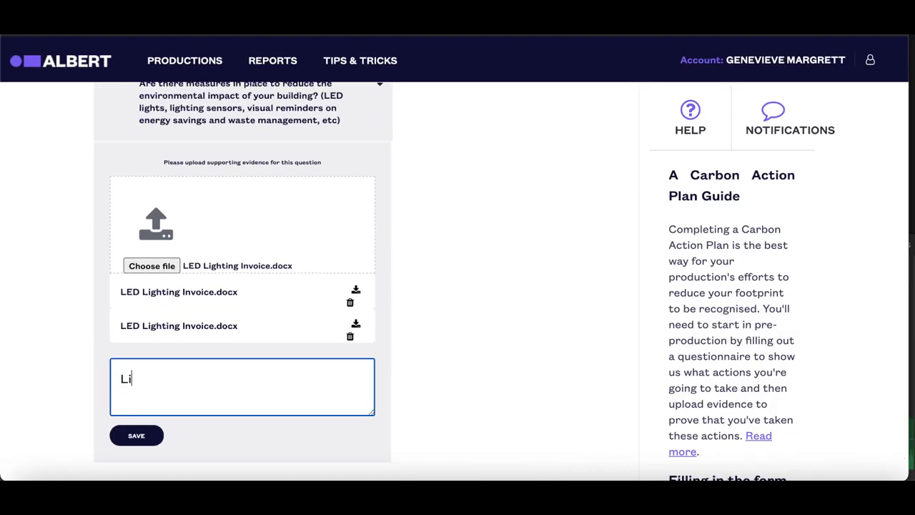
{"action": "type", "text": "ghting invoic"}
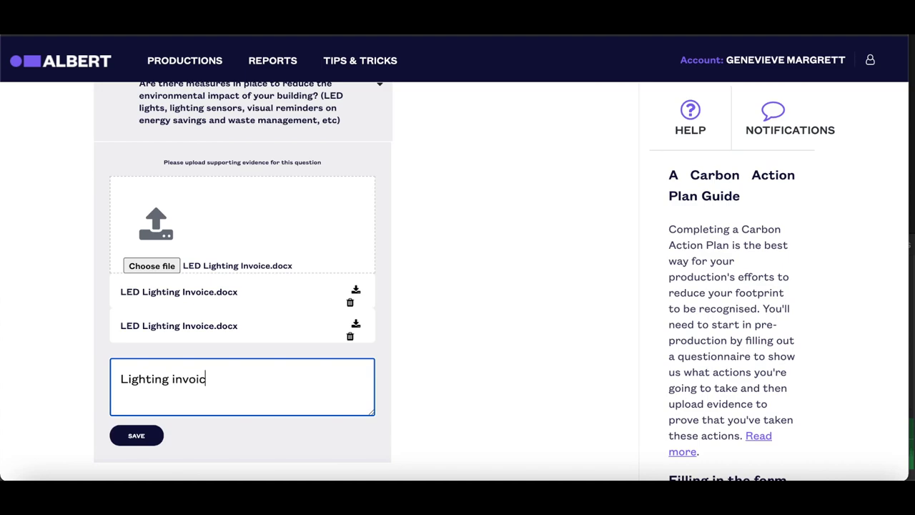
{"action": "type", "text": "e attached as proof"}
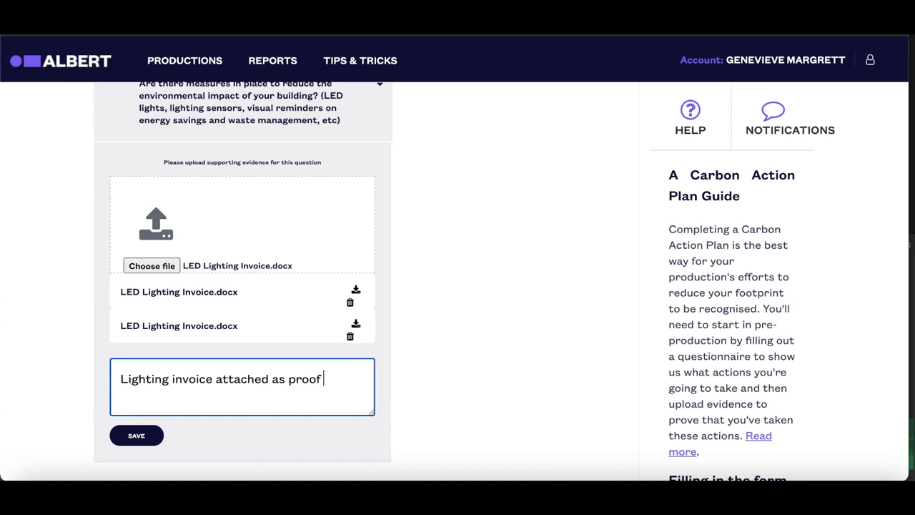
{"action": "left_click", "coordinate": [132, 437]}
{"action": "scroll", "coordinate": [133, 437], "scroll_direction": "down", "scroll_amount": 2}
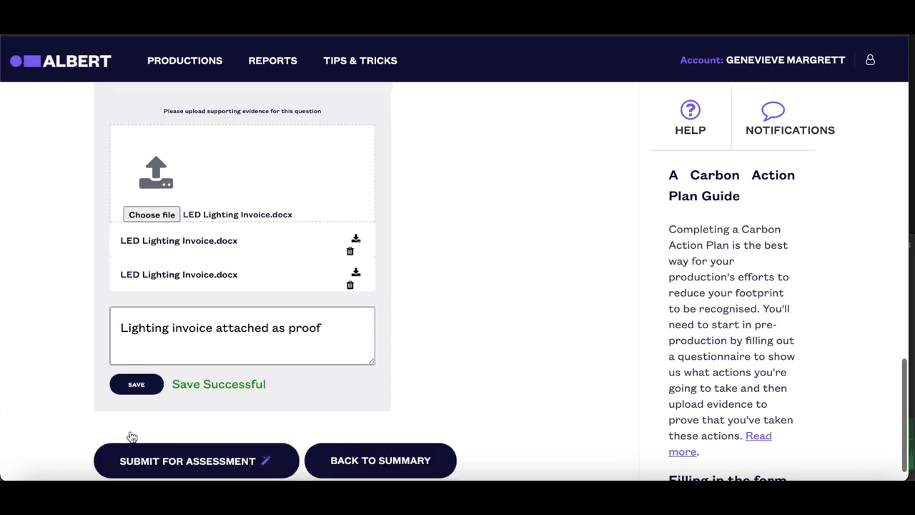